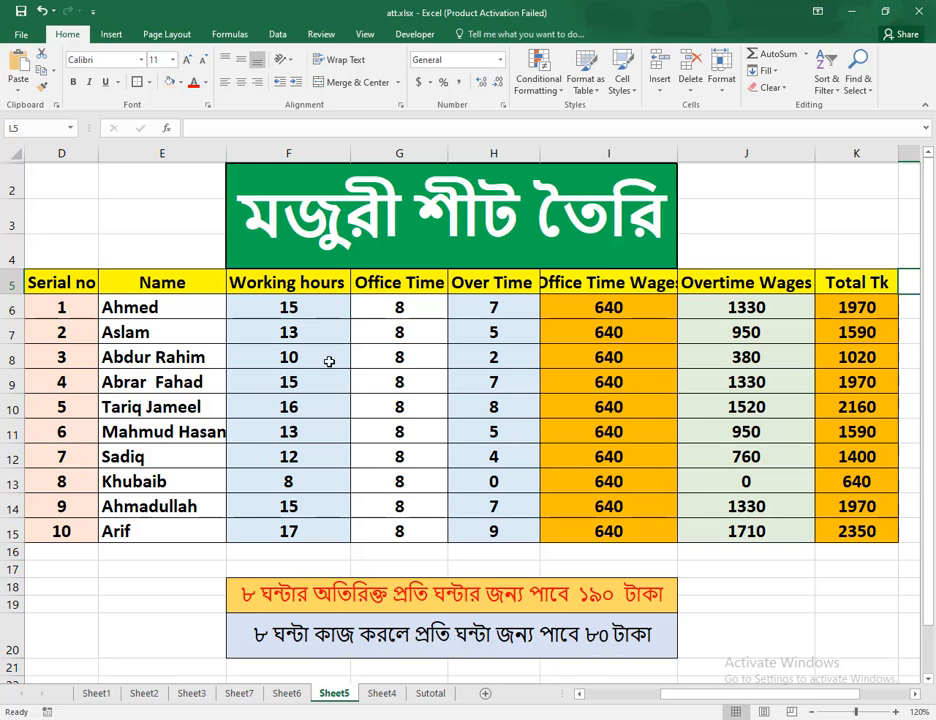
Review the working hours of the first three employees in the completed wage table on Sheet5.
left_click(306, 310)
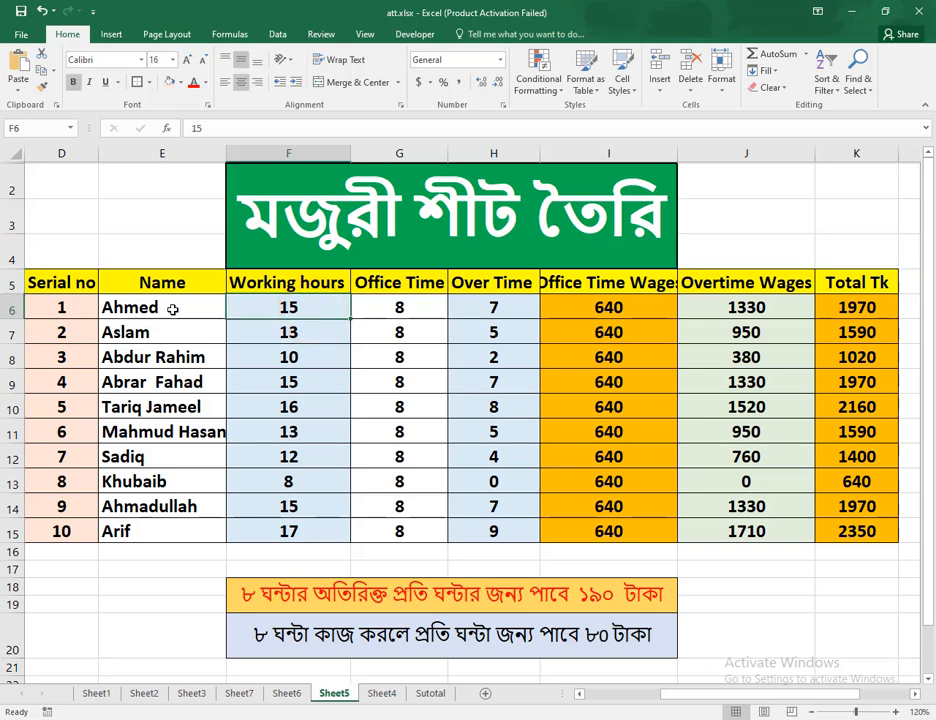
left_click(289, 306)
left_click(325, 310)
left_click(310, 337)
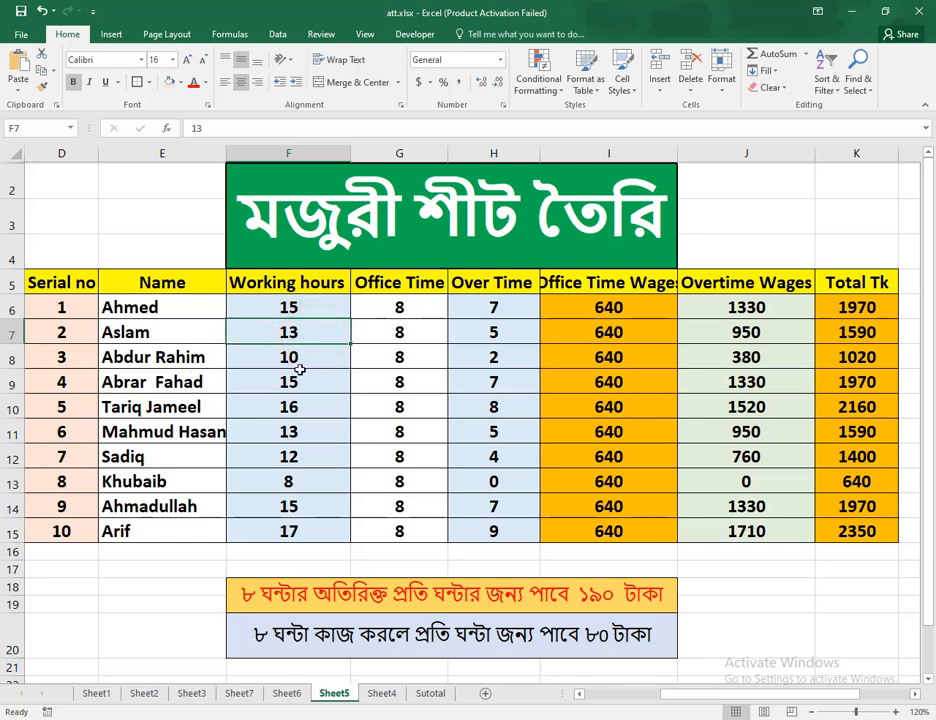
left_click(315, 362)
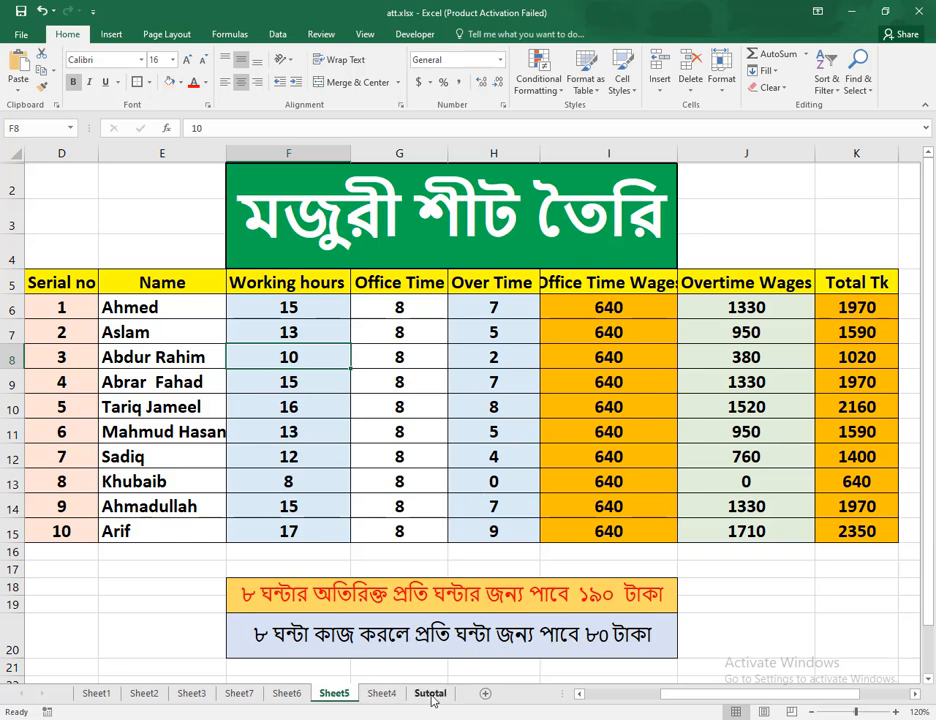
Switch to Sheet4 and zoom to 120% with the wage table's columns E to L in view.
left_click(393, 694)
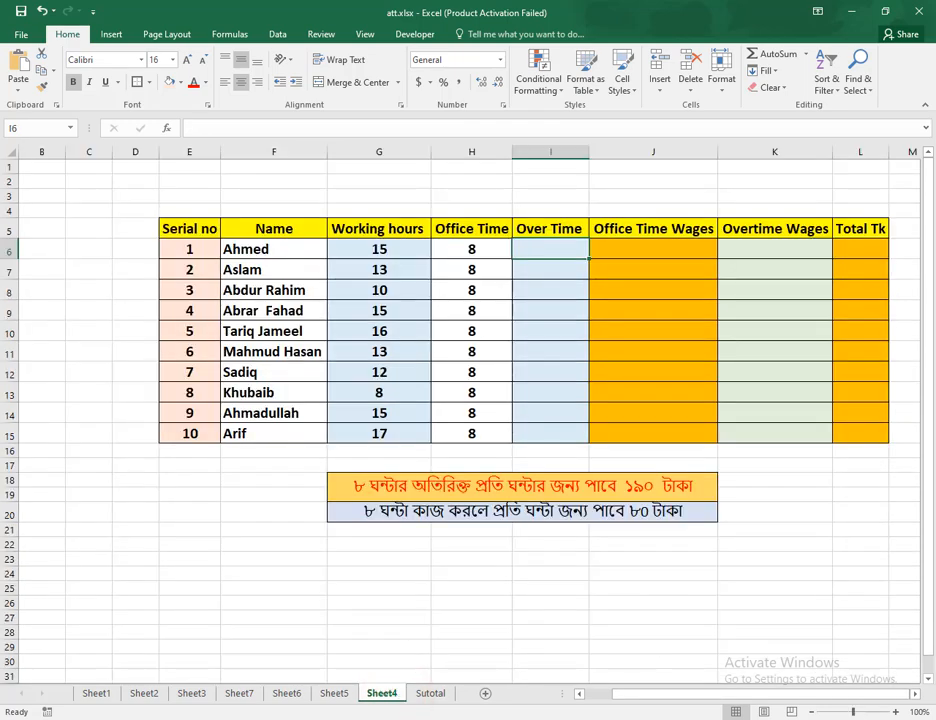
left_click(897, 712)
left_click(897, 712)
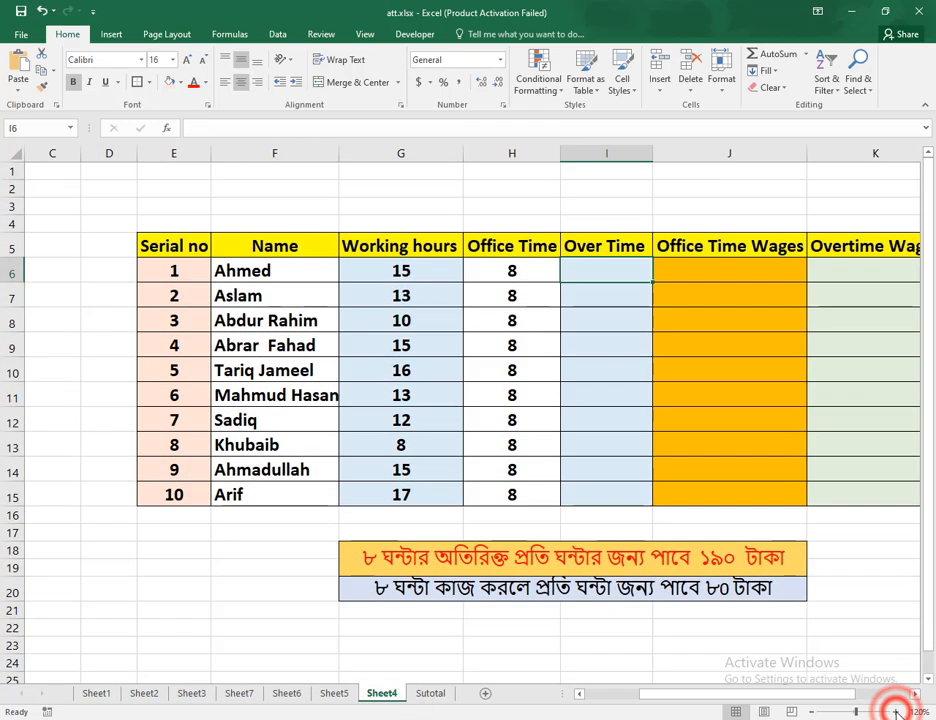
left_click_drag(762, 697, 787, 697)
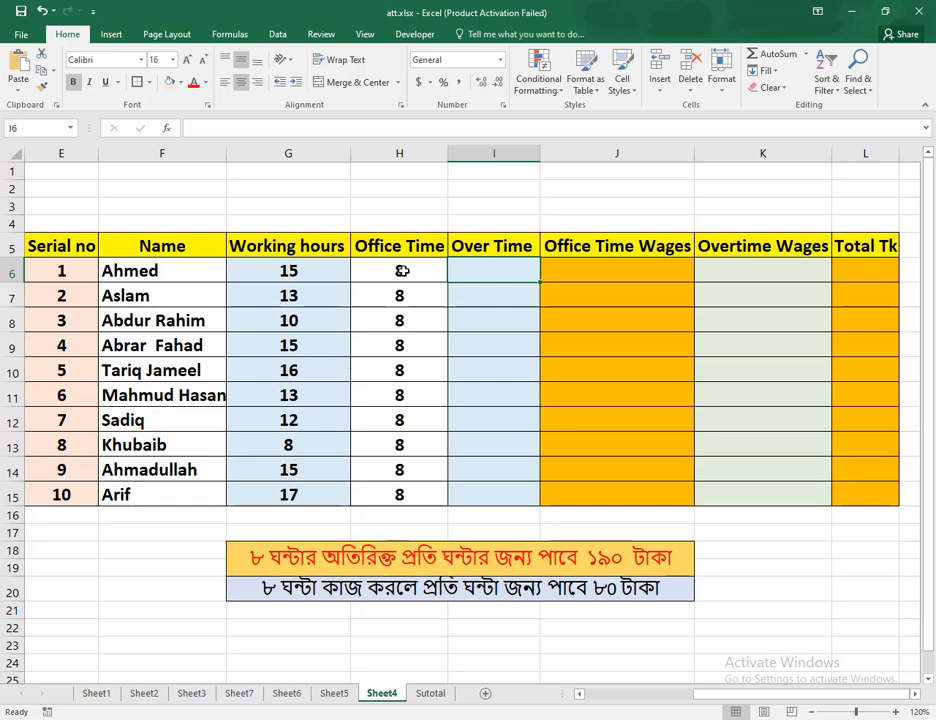
double_click(494, 273)
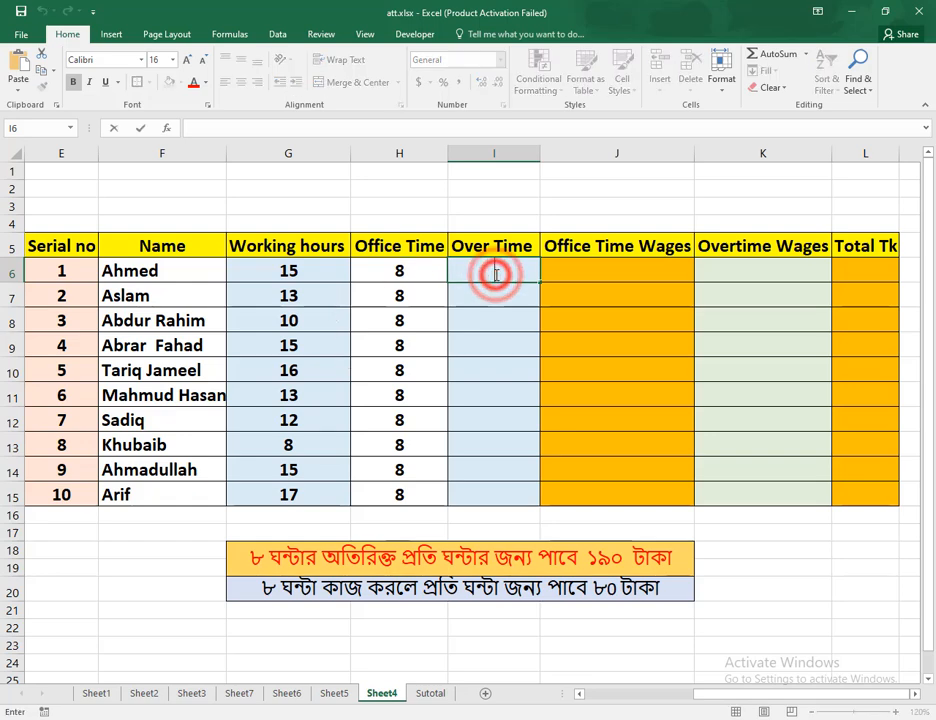
type("=")
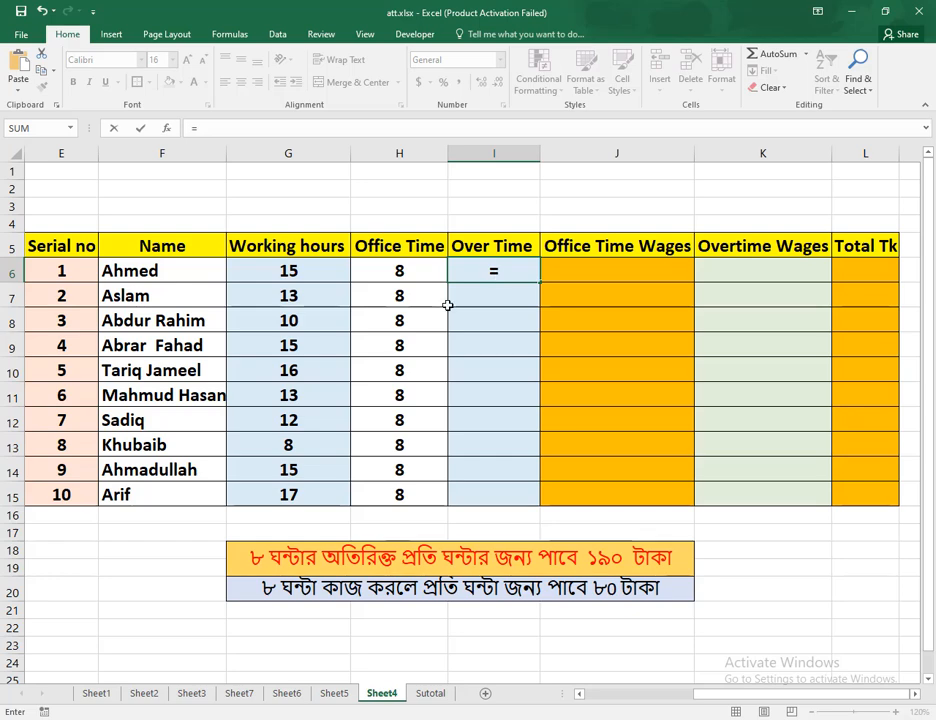
left_click(293, 272)
key("Escape")
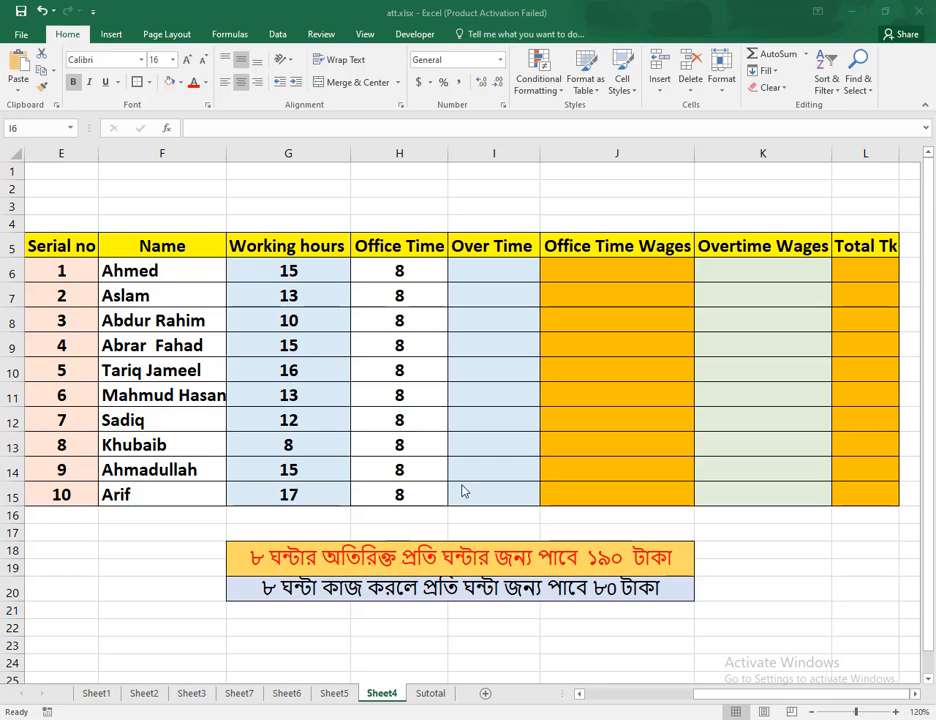
Calculate Over Time in I6 as working hours minus office time with =G6-H6 and fill the formula through I15.
left_click(478, 268)
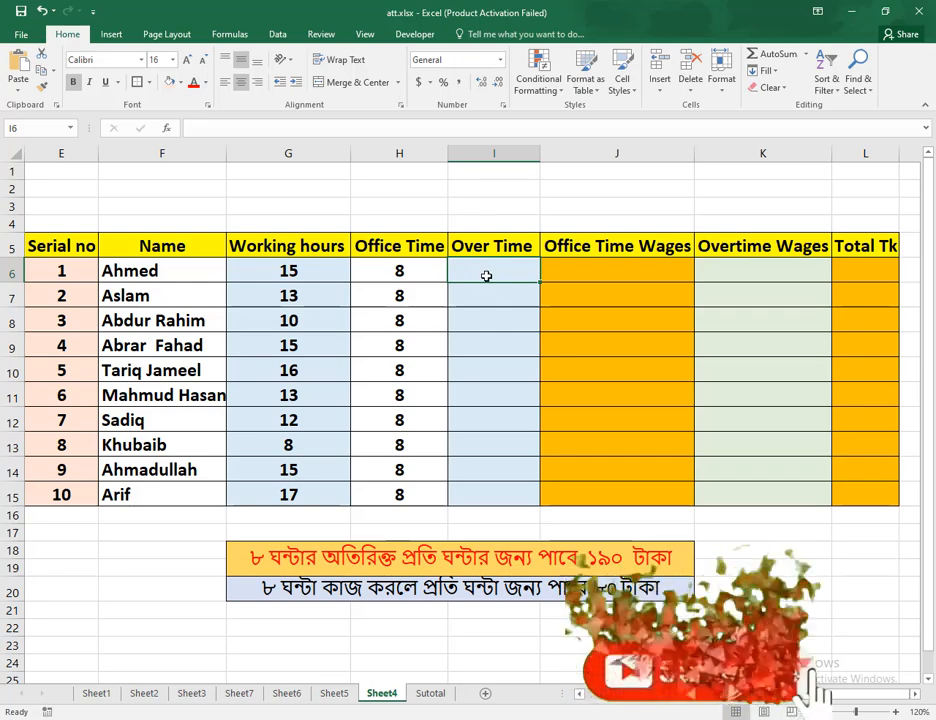
type("=")
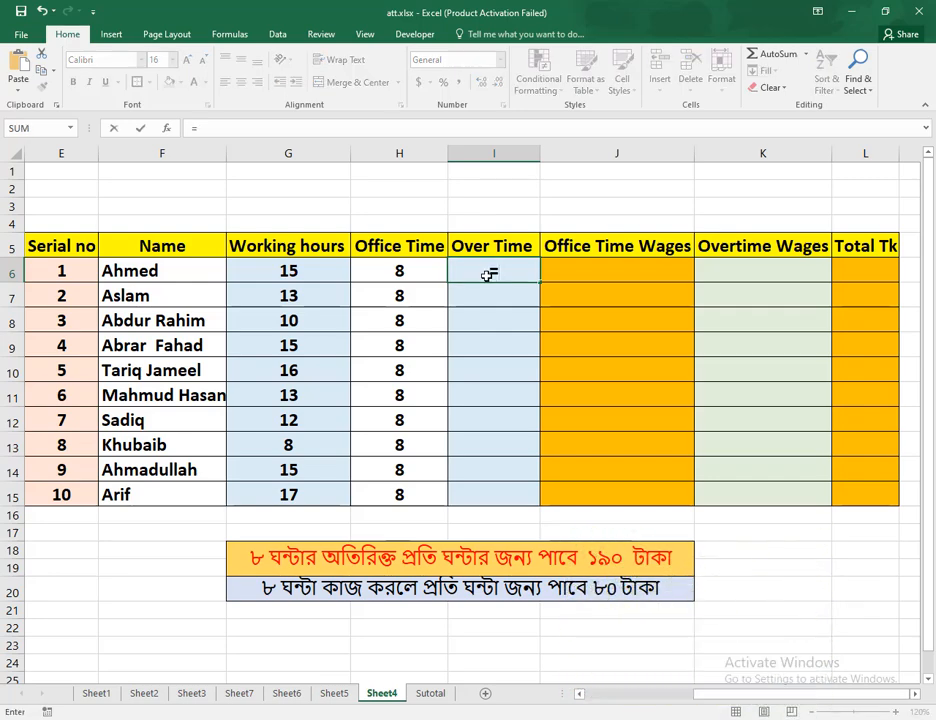
left_click(300, 273)
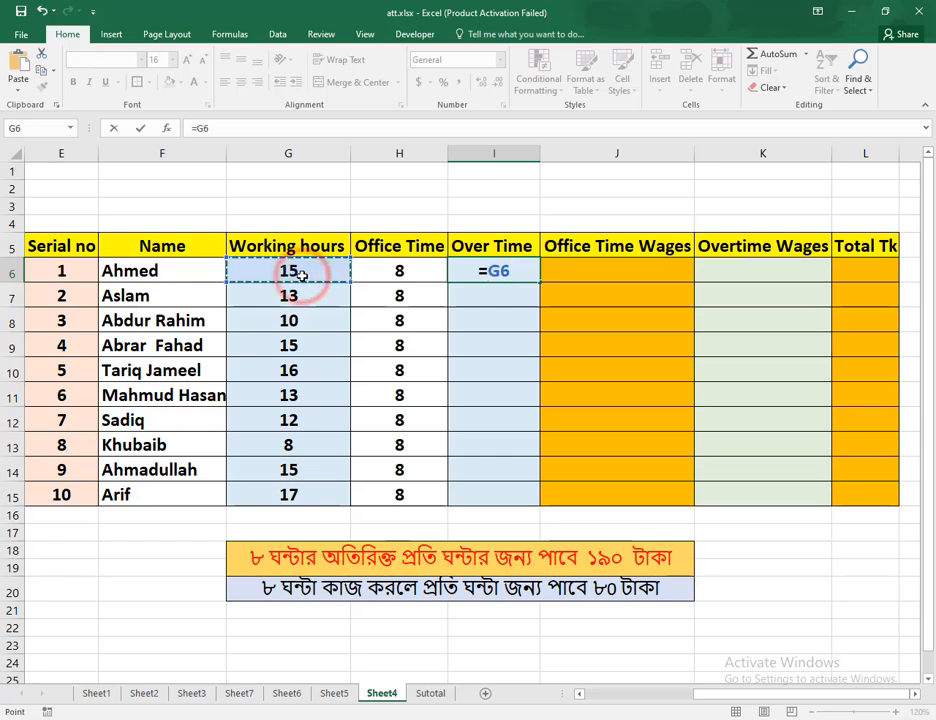
type("-")
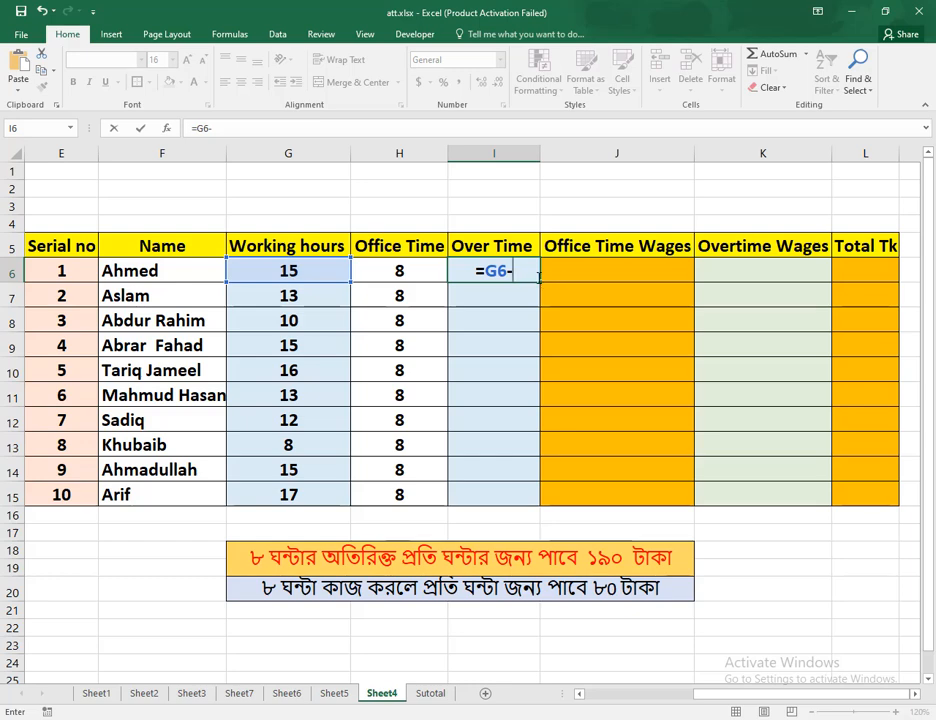
left_click(427, 276)
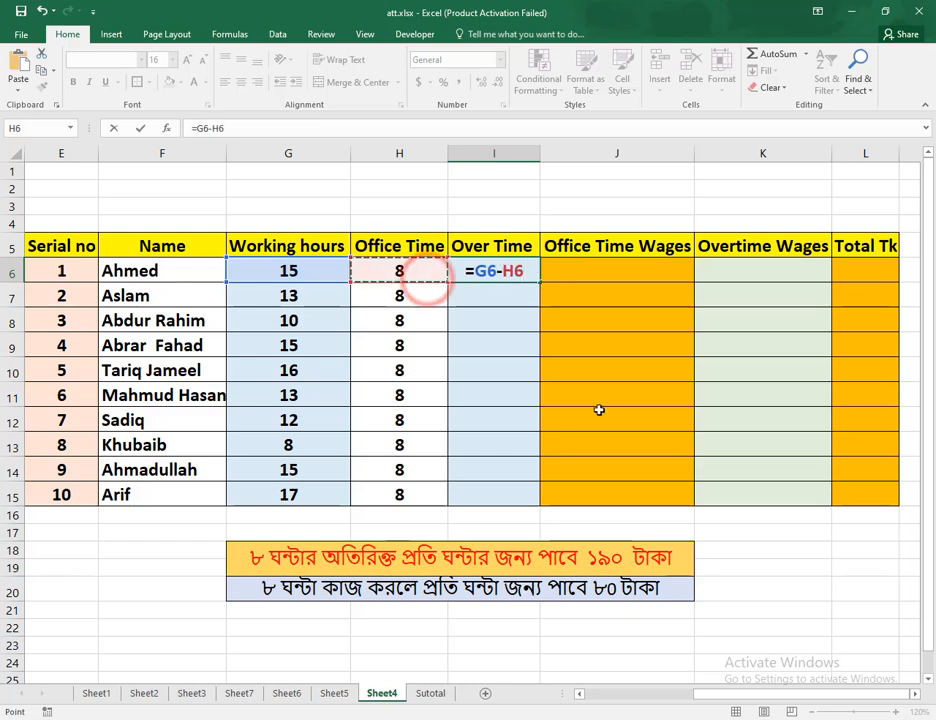
key("Return")
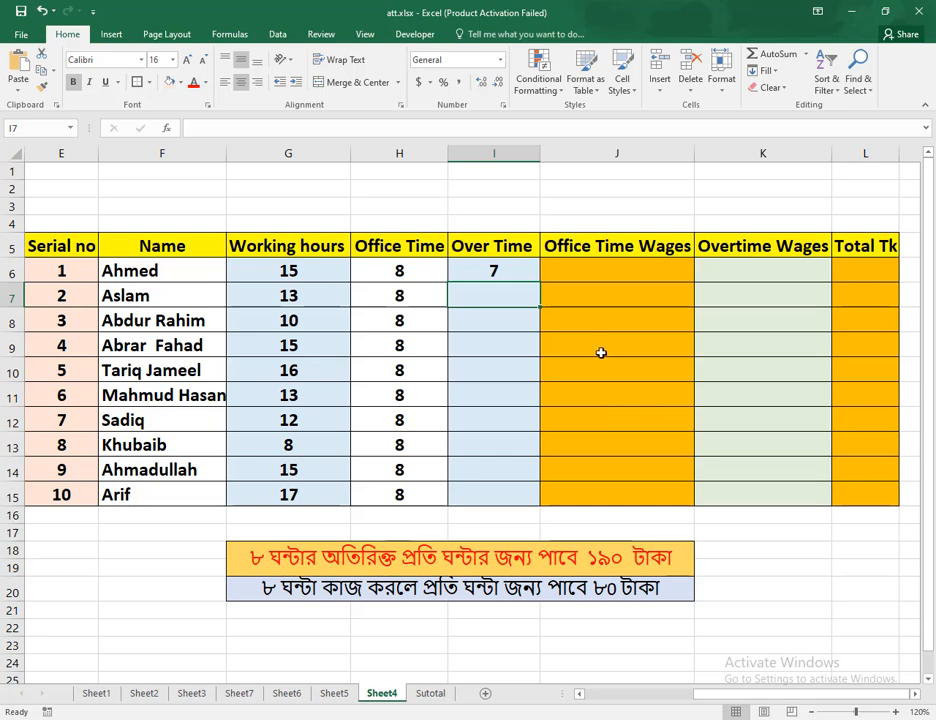
left_click(512, 272)
left_click_drag(539, 283, 528, 505)
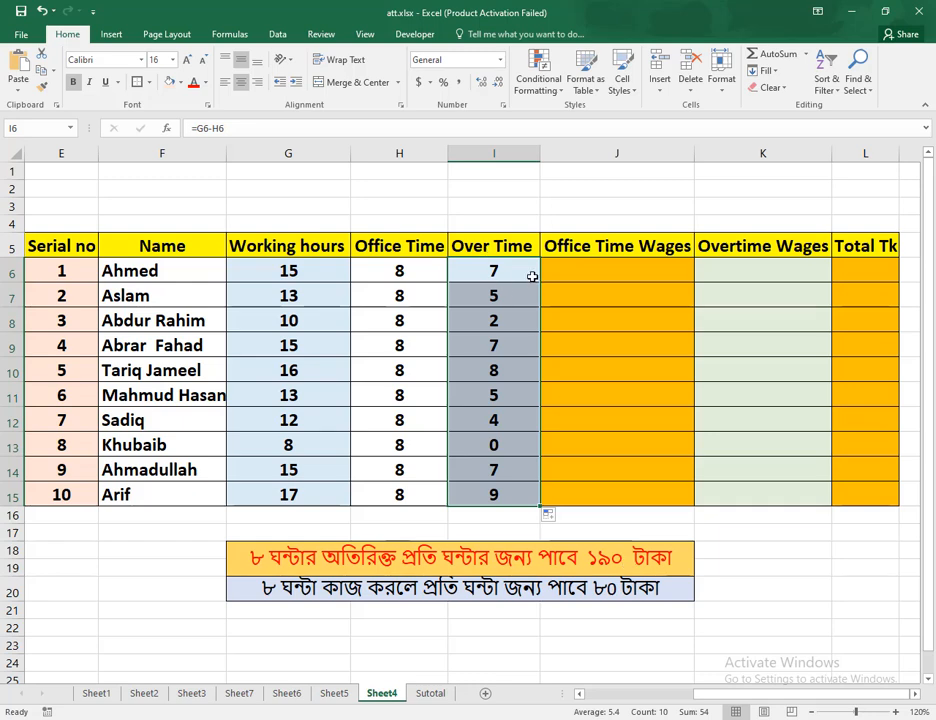
Calculate Office Time Wages in J6 with =H6*80 and fill the formula through J15.
left_click(630, 274)
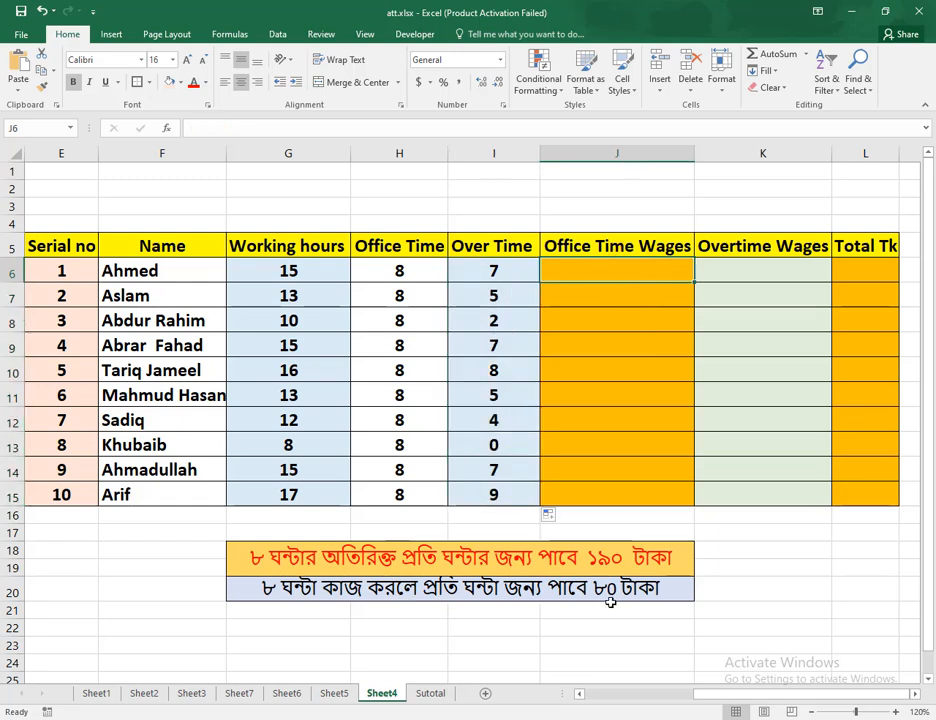
double_click(601, 276)
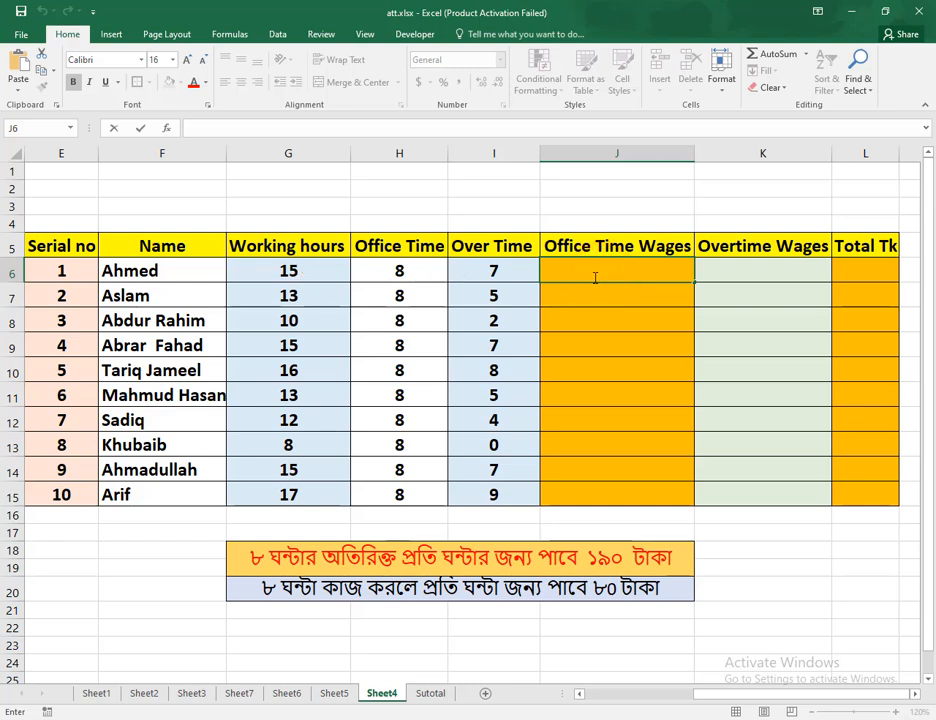
type("=")
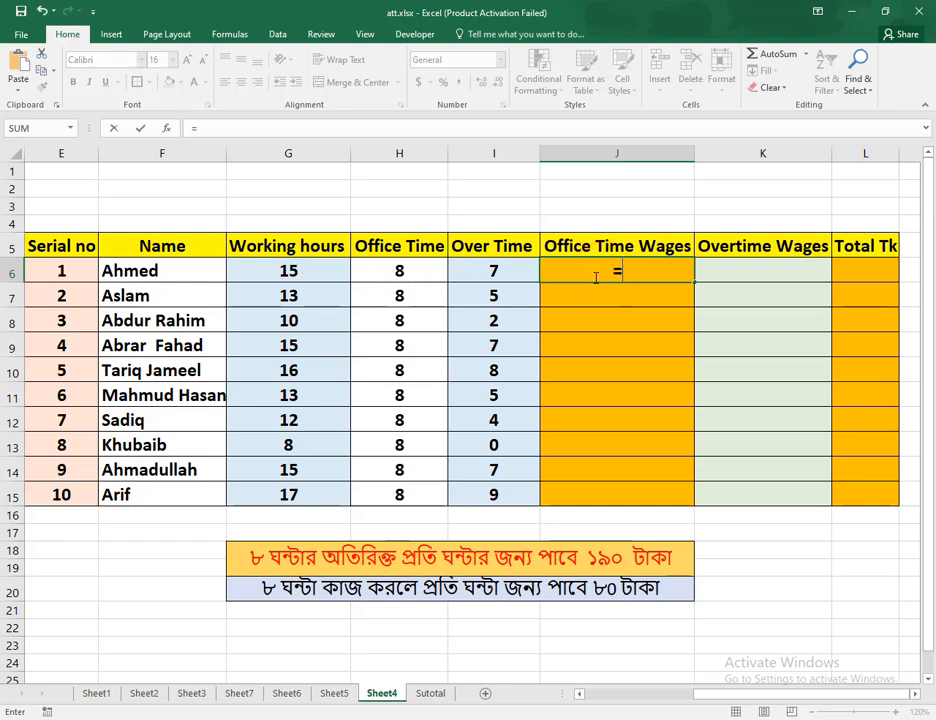
left_click(422, 275)
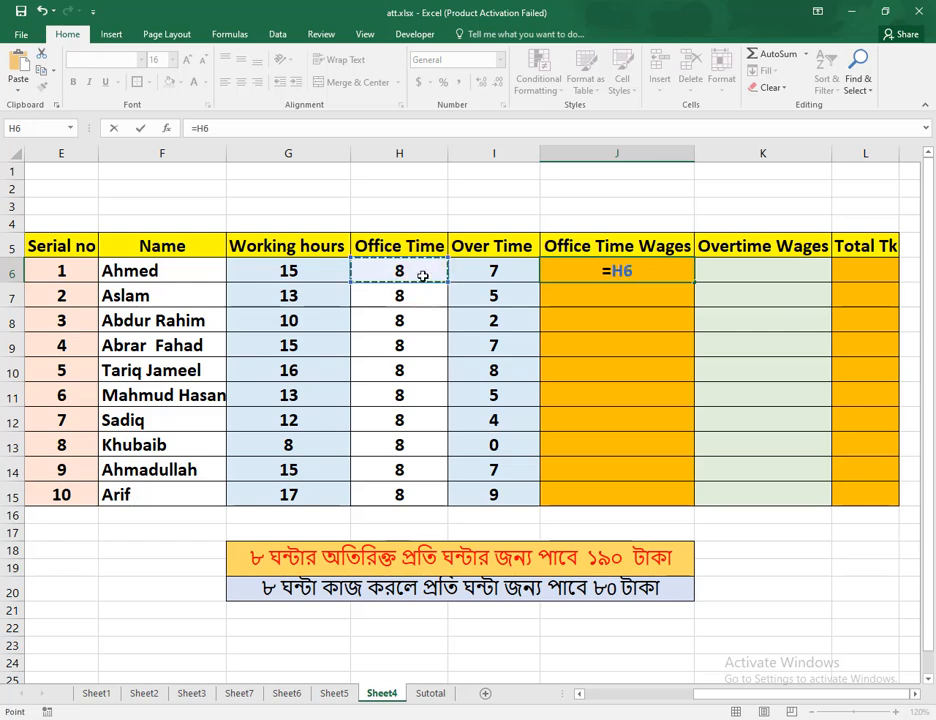
type("*")
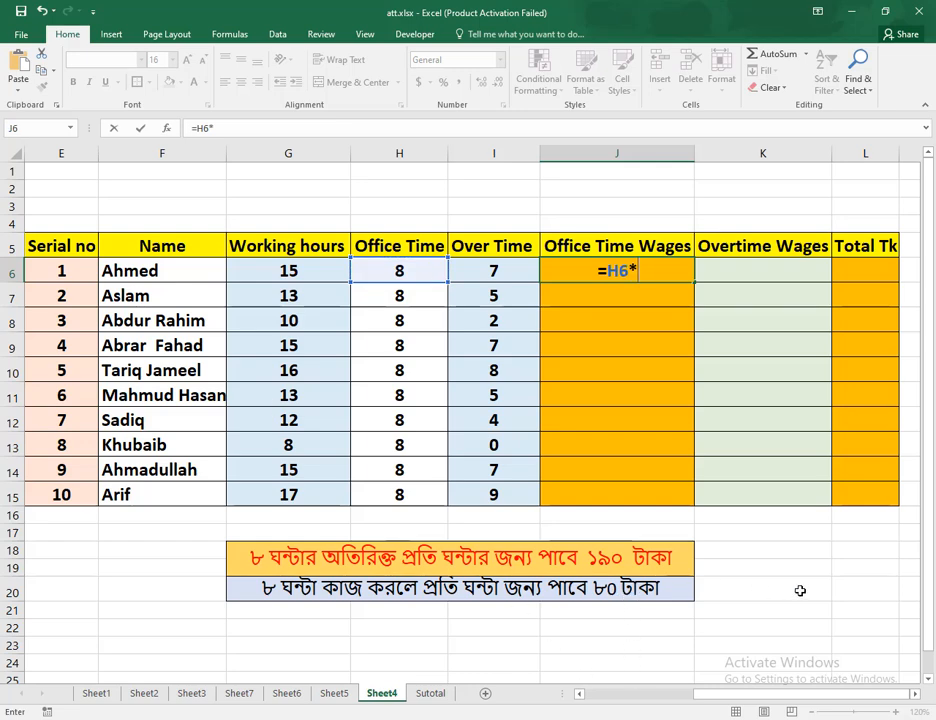
type("80")
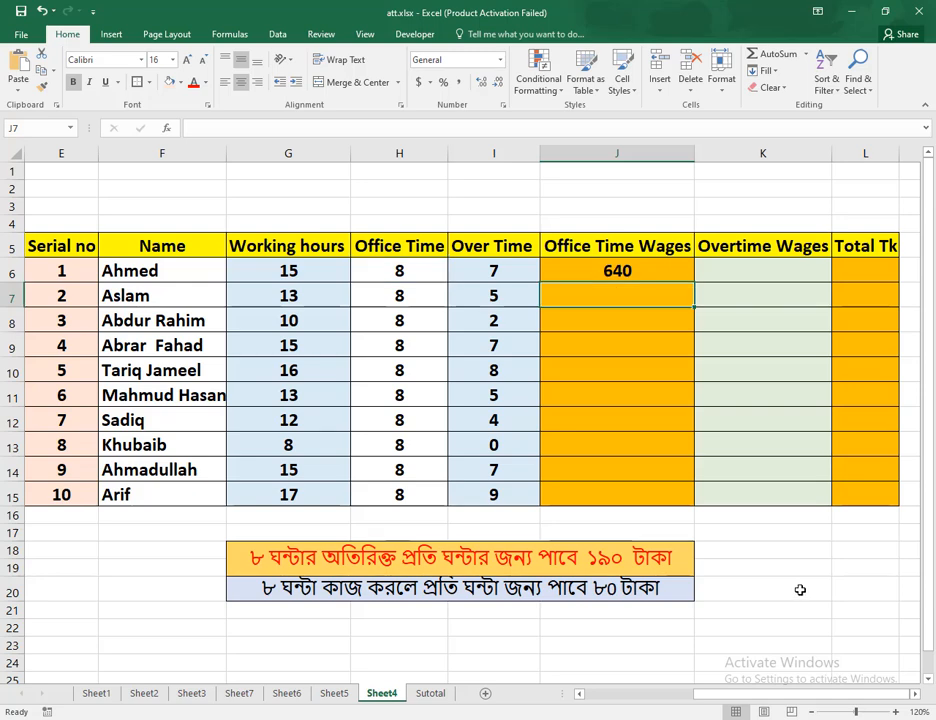
left_click(686, 273)
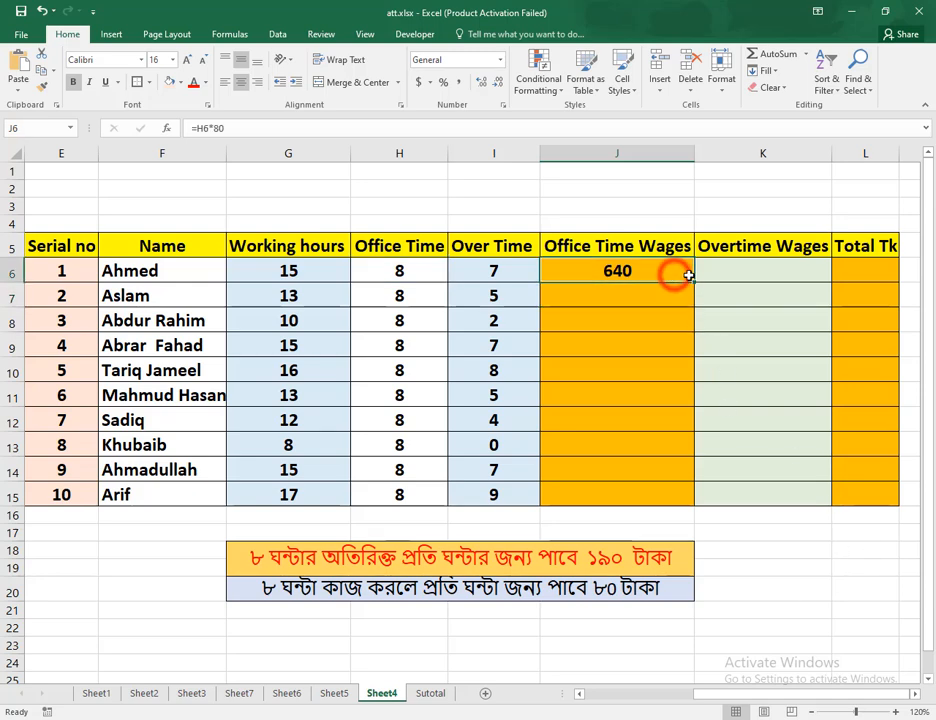
left_click_drag(692, 282, 704, 503)
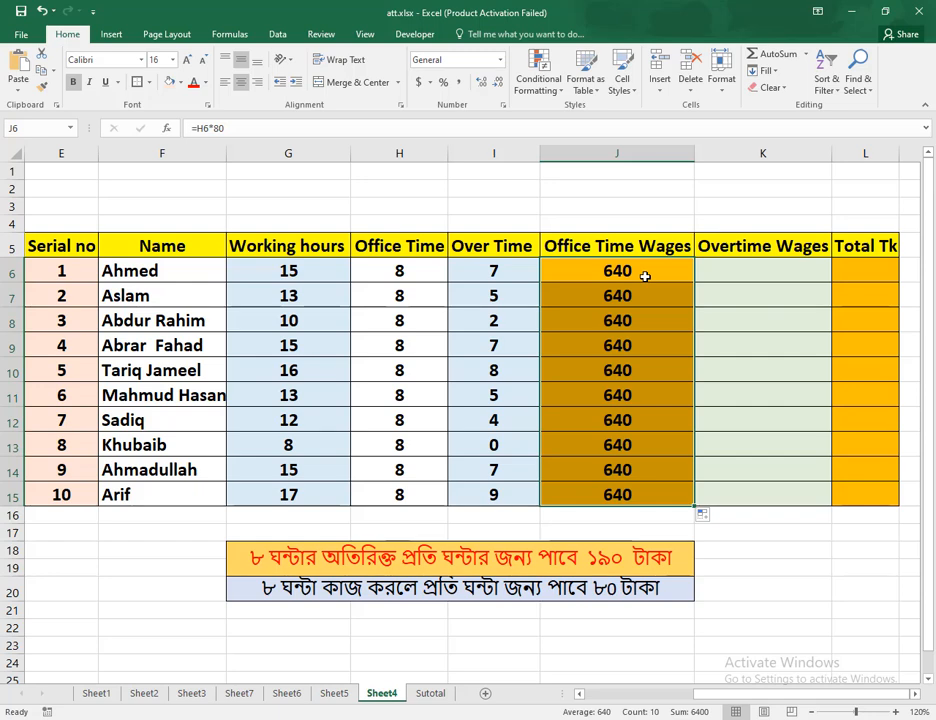
Calculate Overtime Wages in K6 with =I6*190 and fill the formula through K15.
left_click(510, 268)
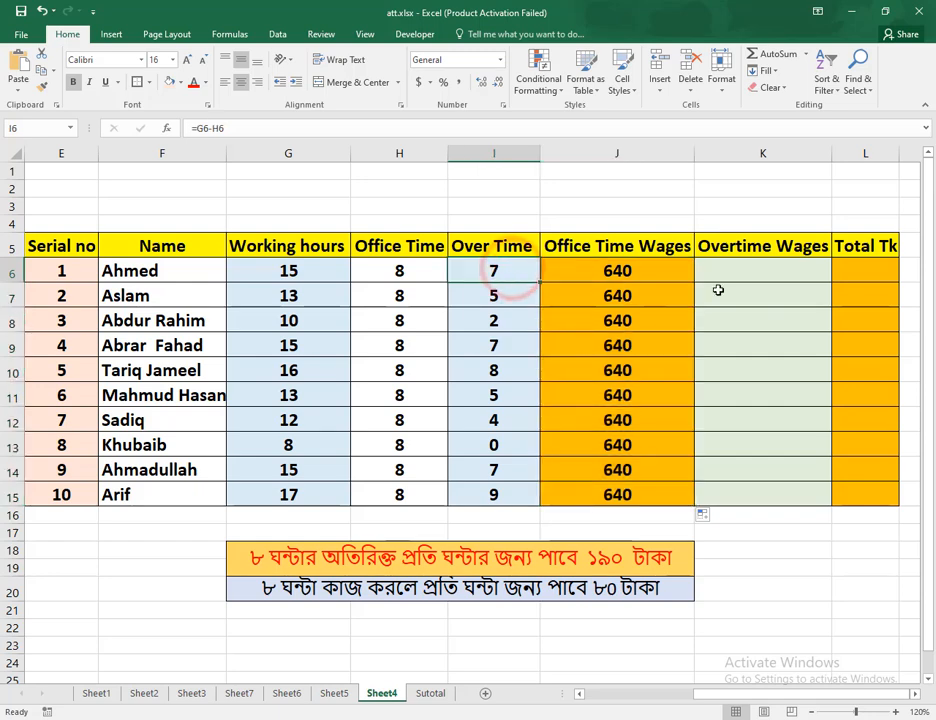
left_click(619, 271)
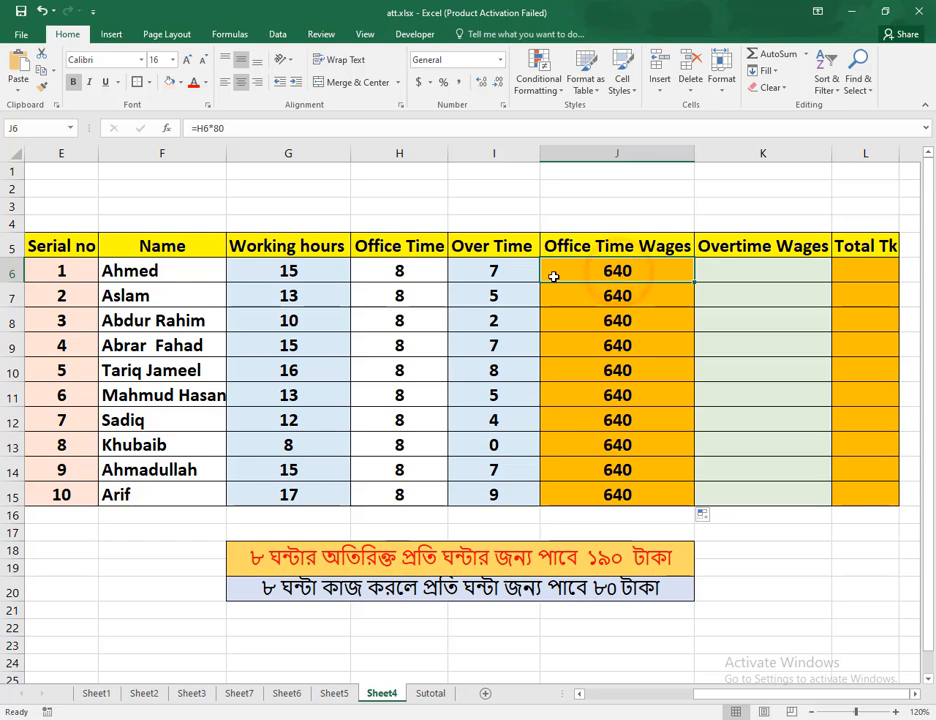
left_click(748, 273)
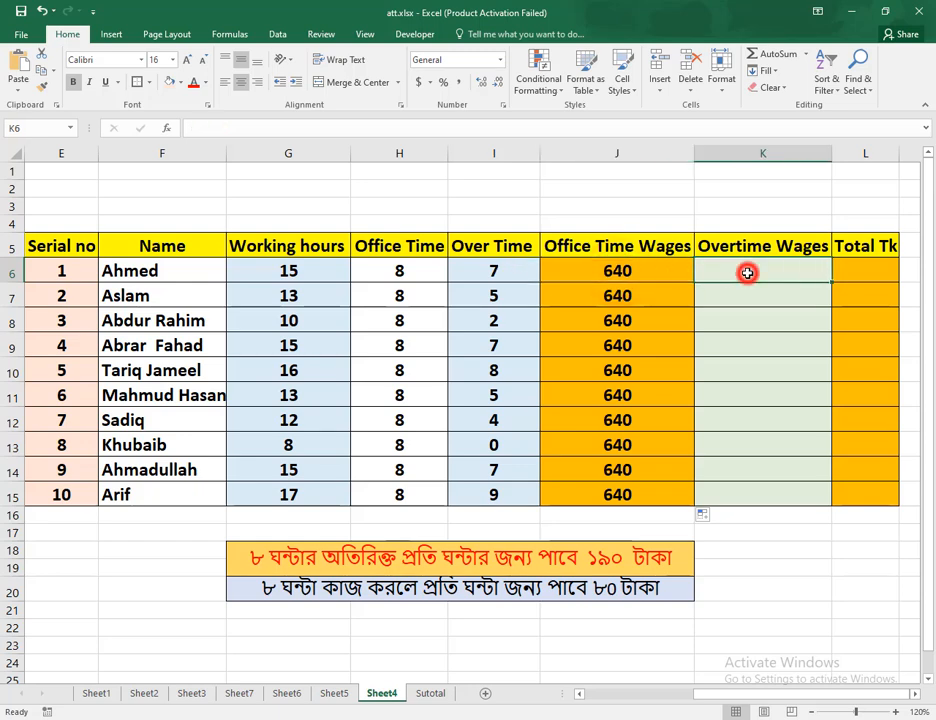
type("=")
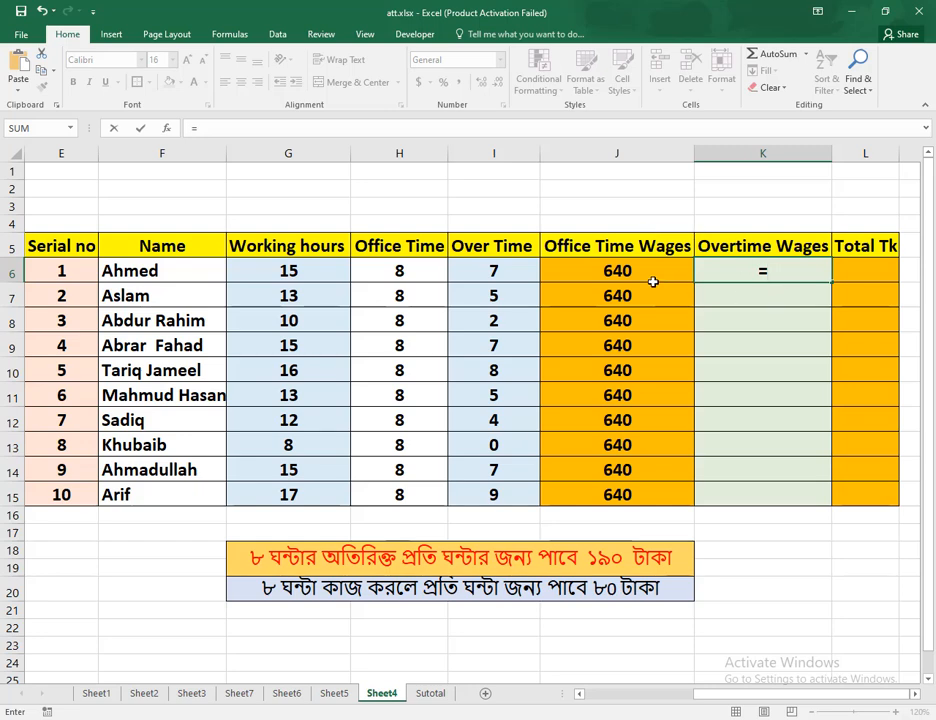
left_click(511, 275)
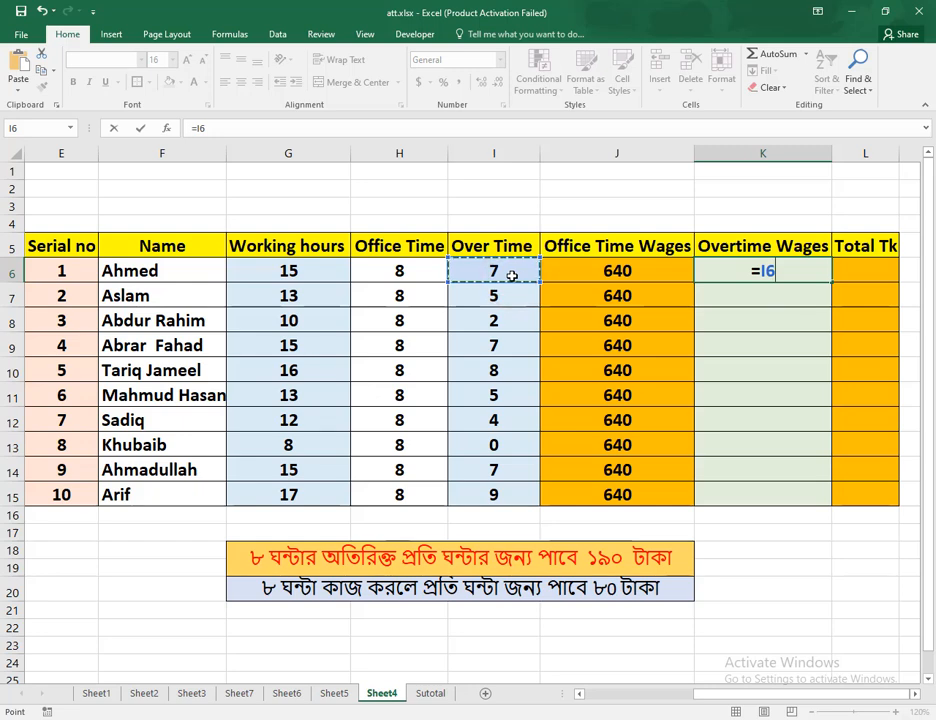
type("*")
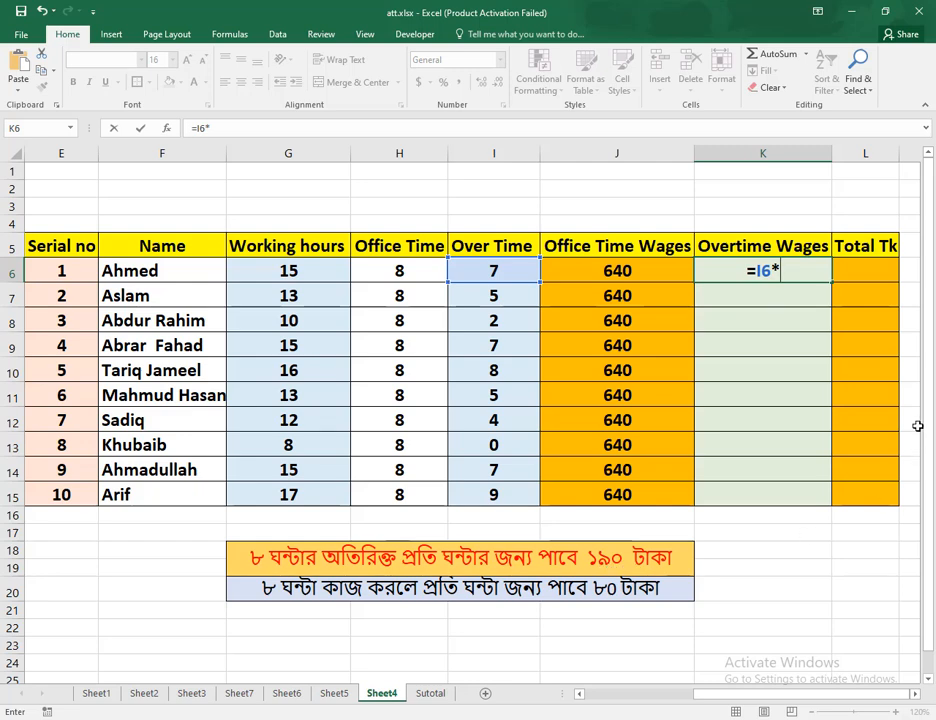
type("190")
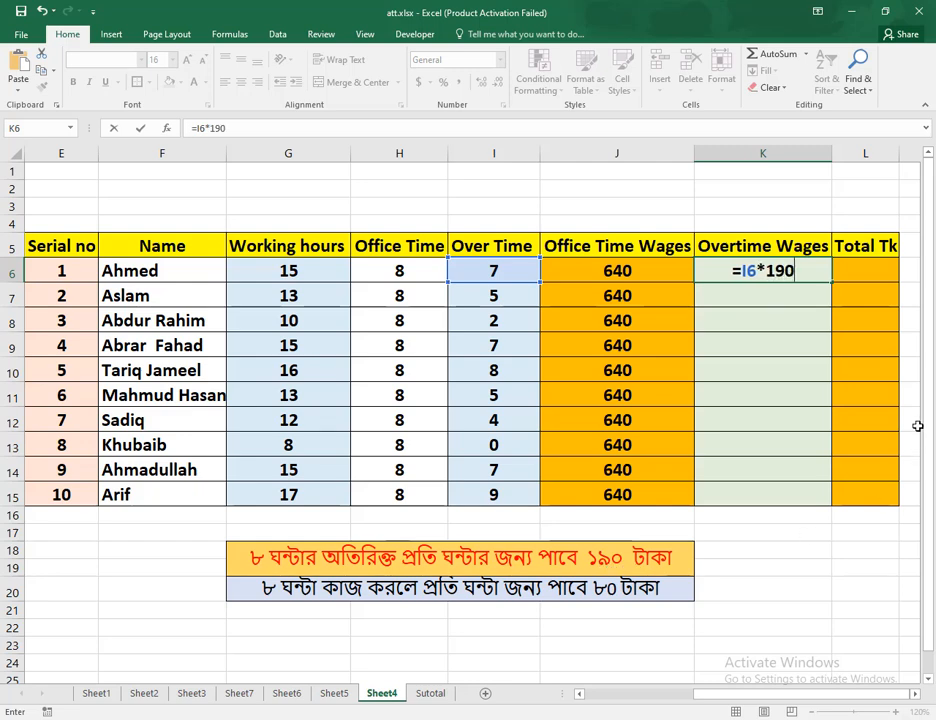
key("Return")
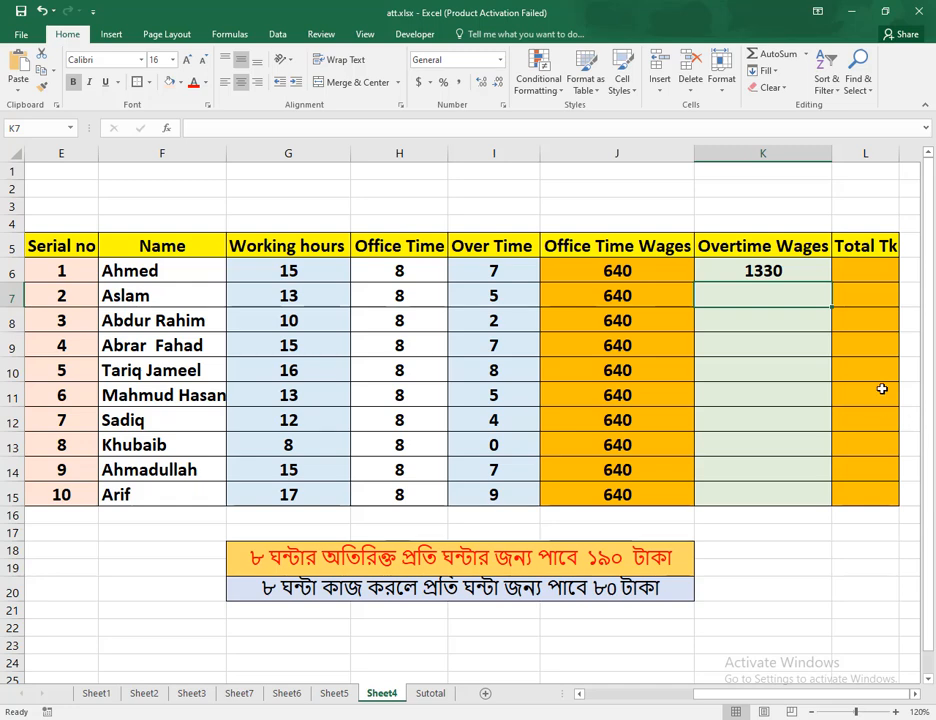
left_click(822, 276)
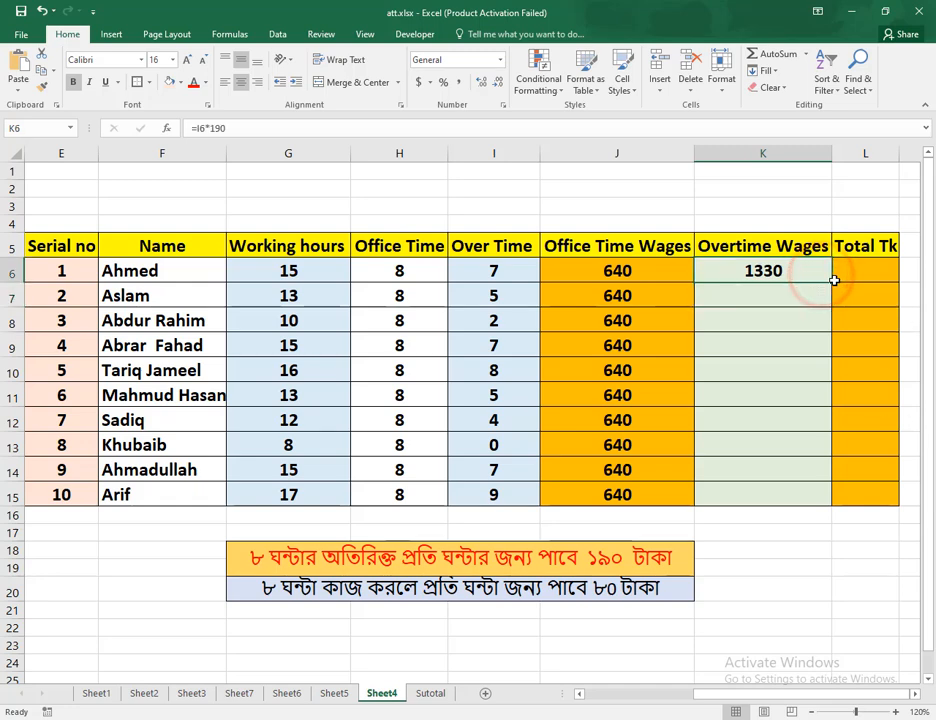
left_click_drag(830, 284, 829, 503)
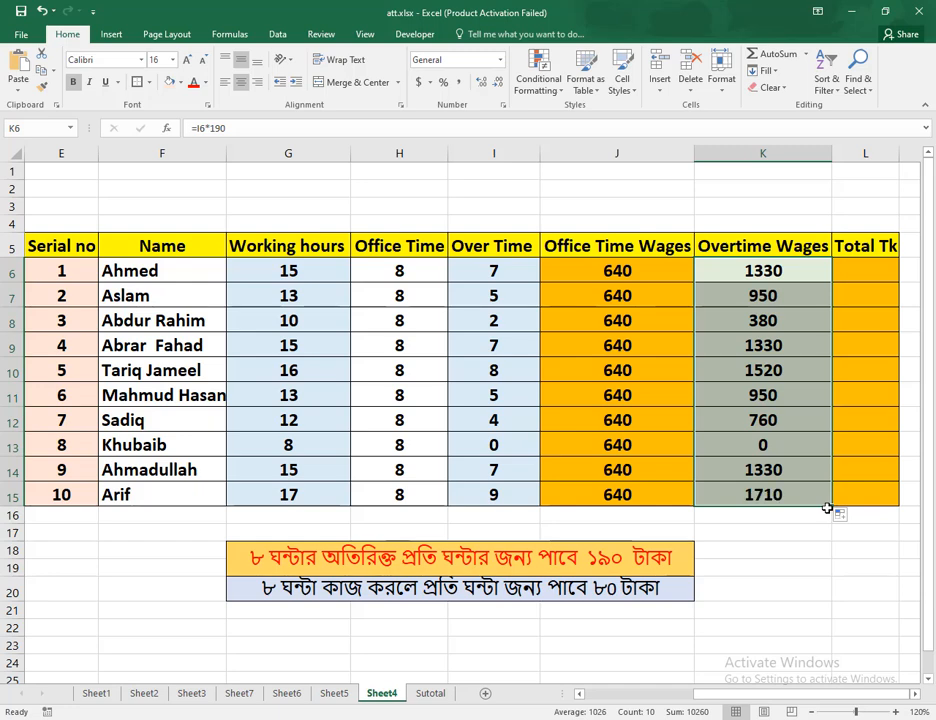
left_click(802, 271)
left_click(619, 271)
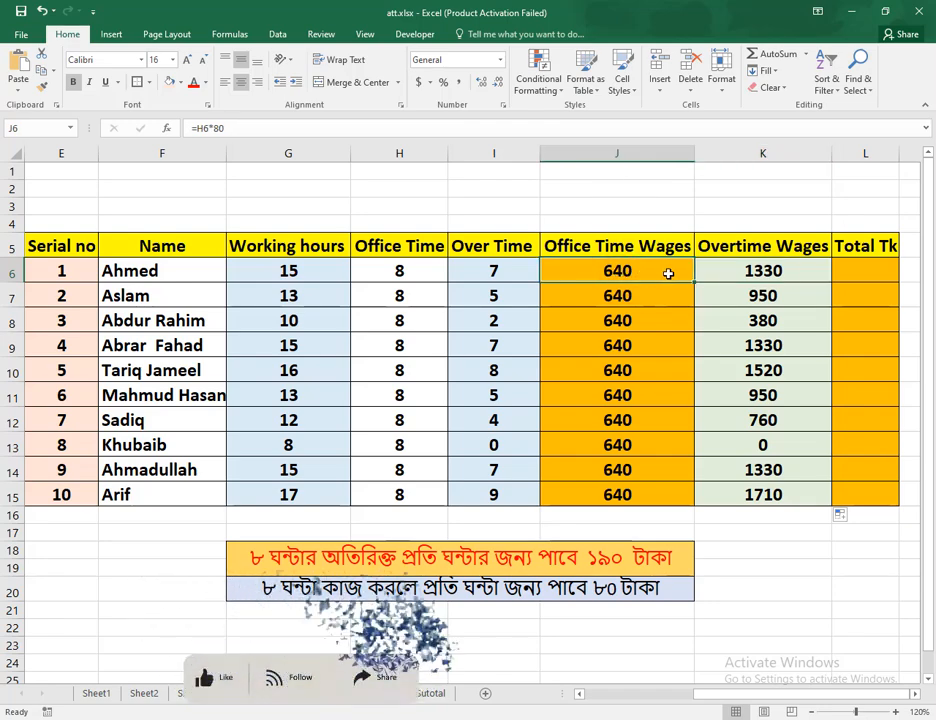
left_click(791, 273)
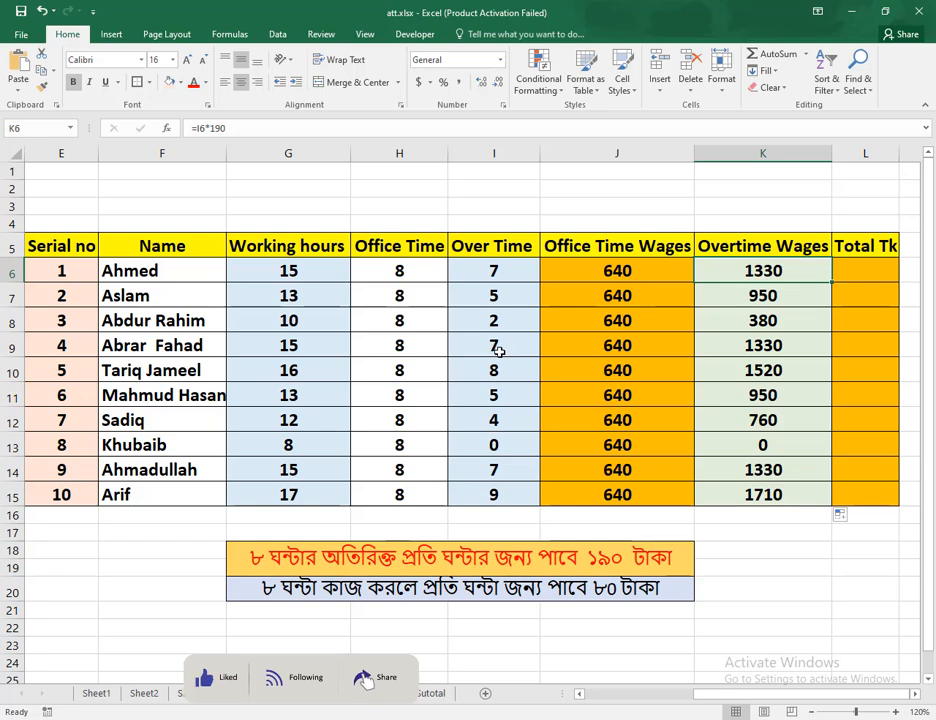
left_click(497, 446)
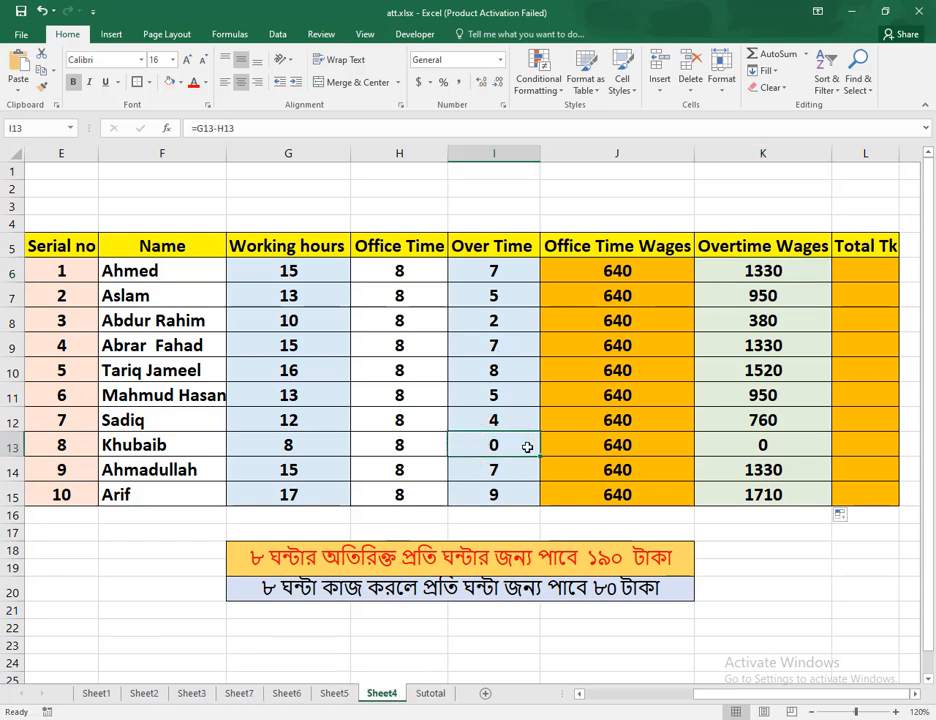
left_click(760, 447)
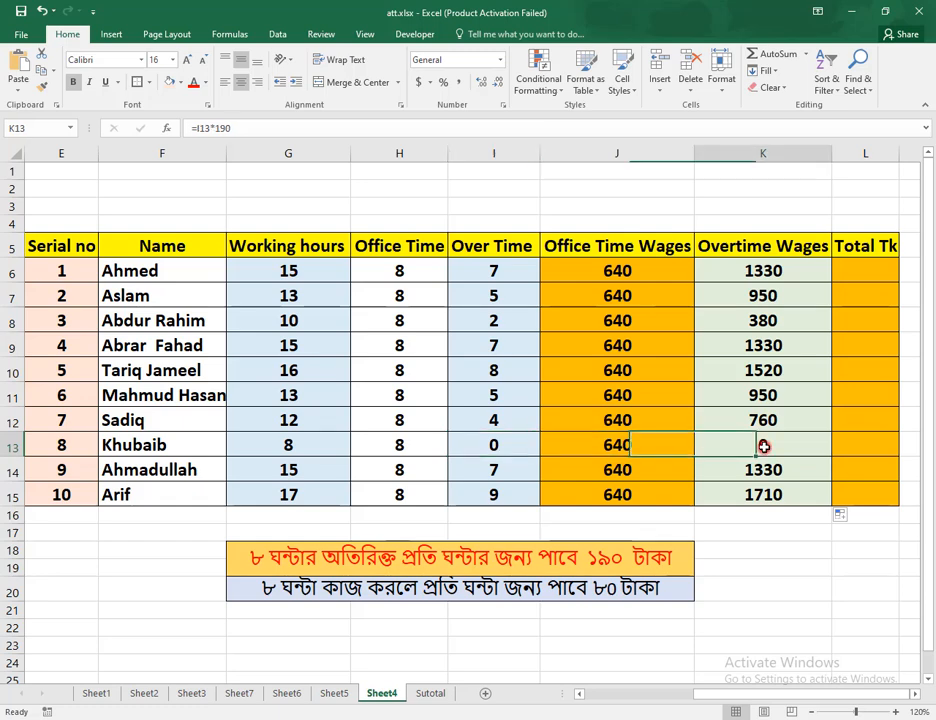
left_click(461, 447)
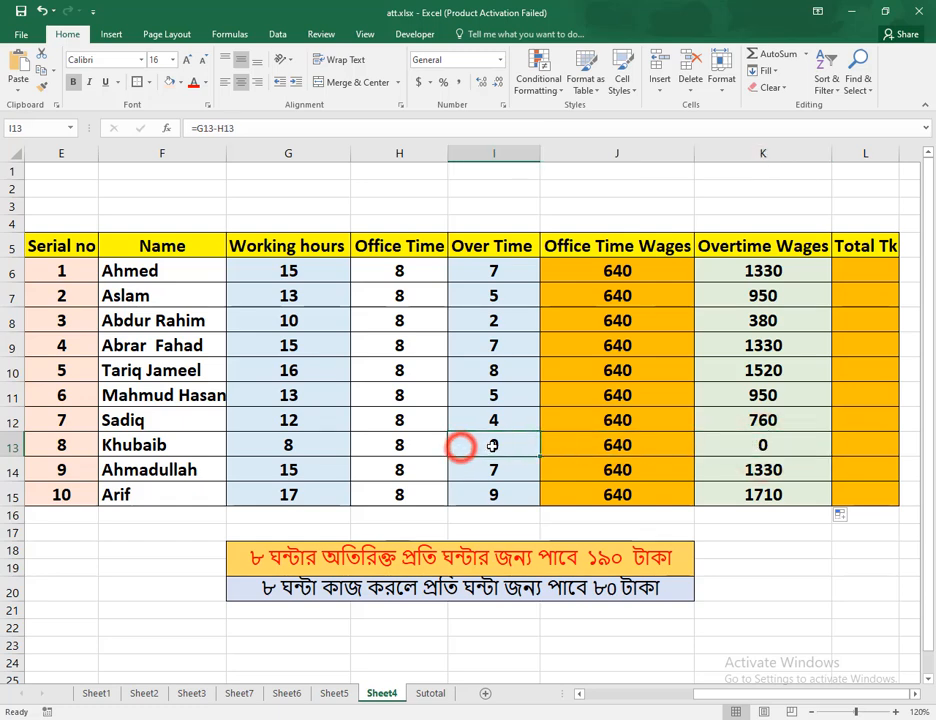
Set the working hours of the employee with serial no 6 to 20 in G11.
left_click(288, 395)
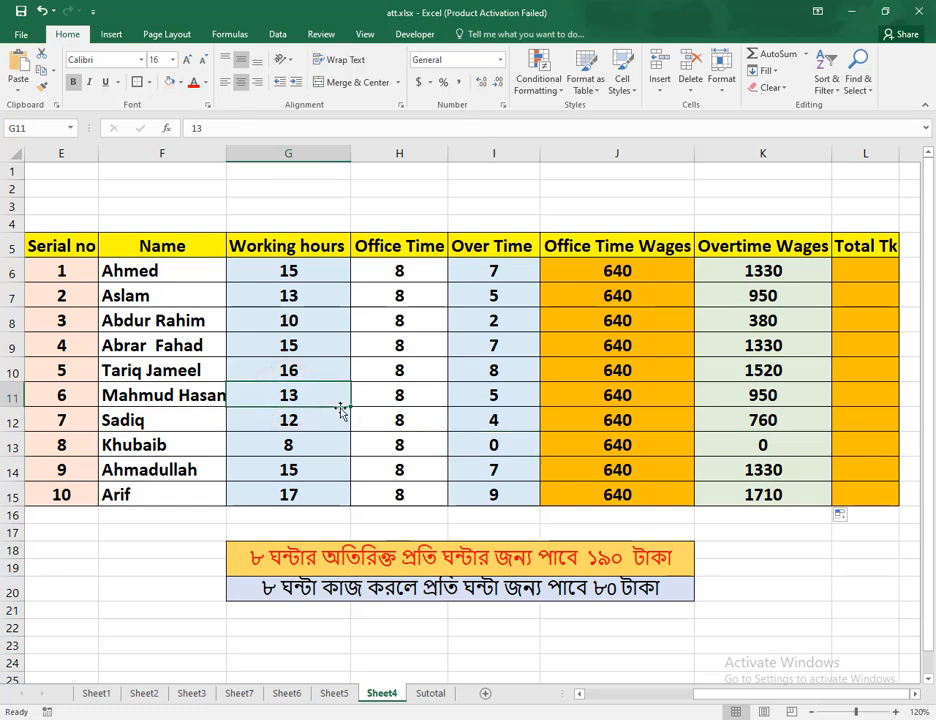
type("20")
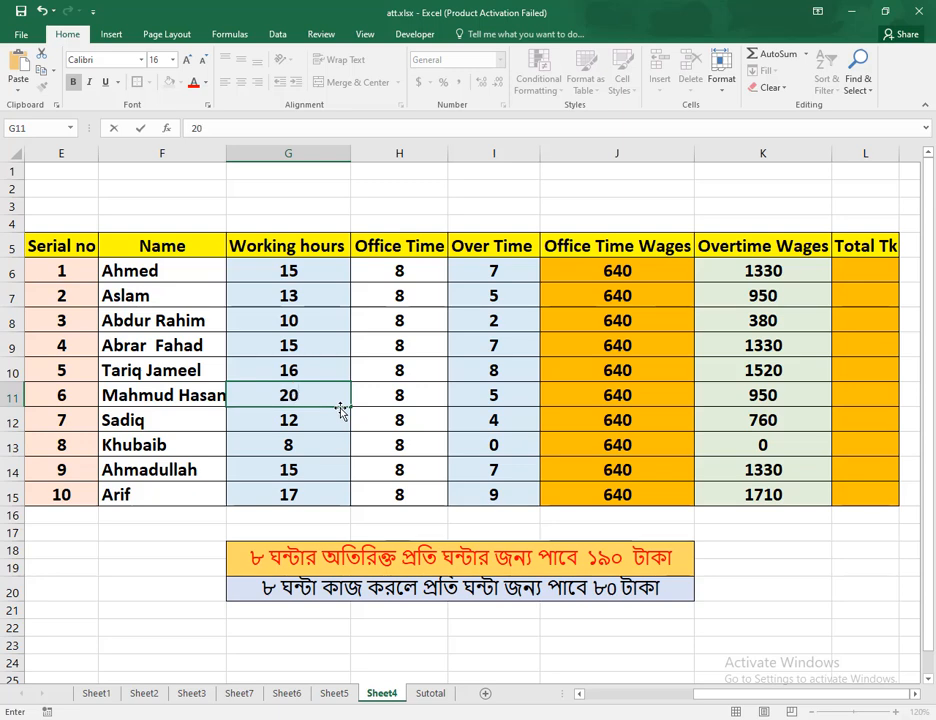
key("Return")
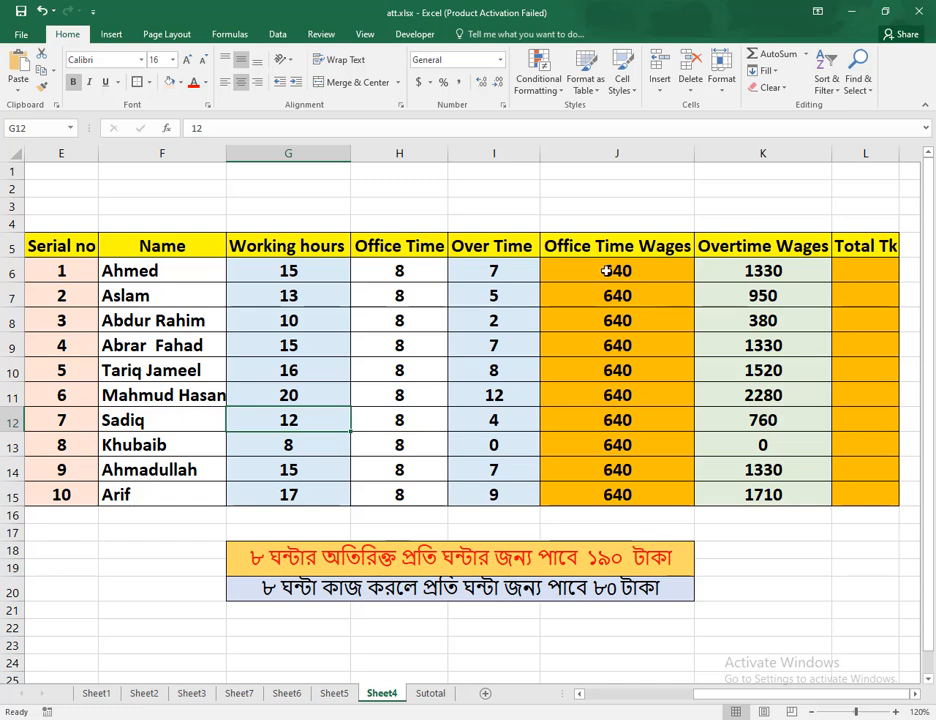
Calculate Total Tk in L6 as office time wages plus overtime wages with =J6+K6 and fill the formula through L15.
left_click(846, 271)
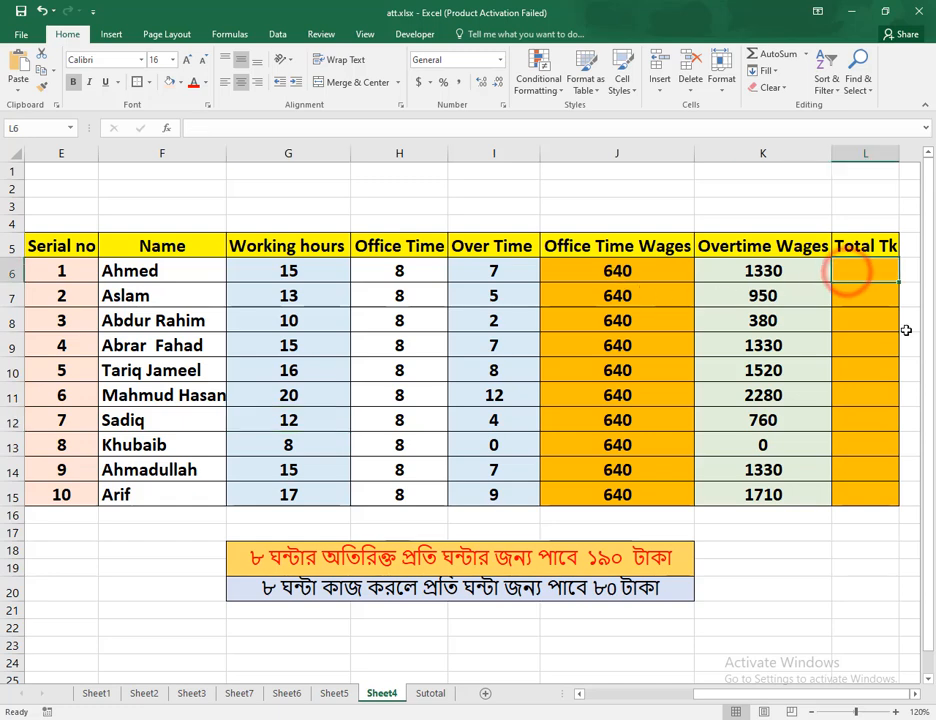
type("=")
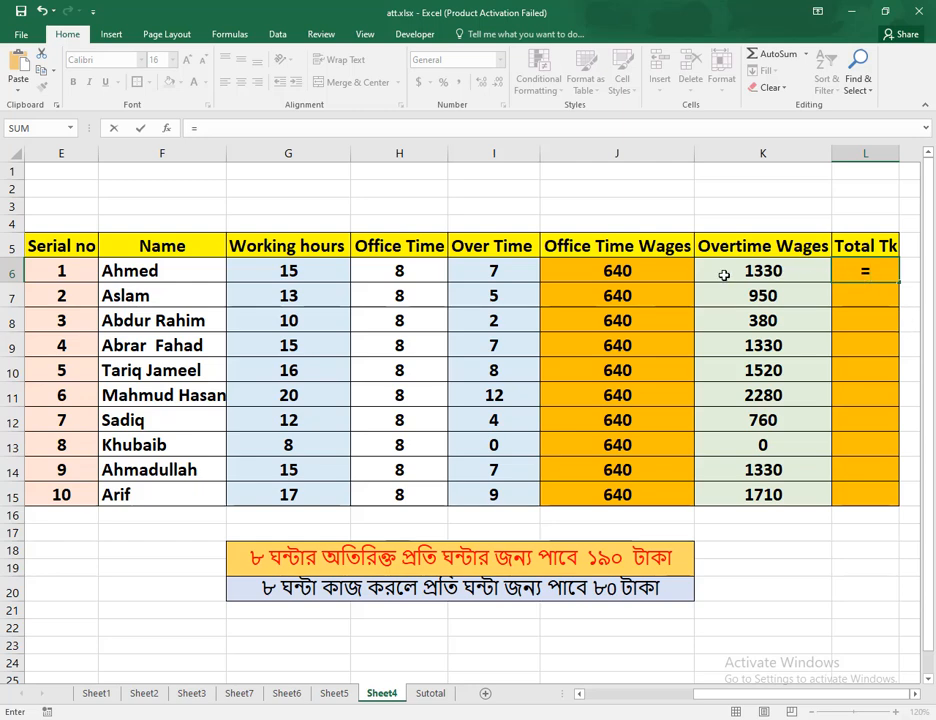
left_click(659, 279)
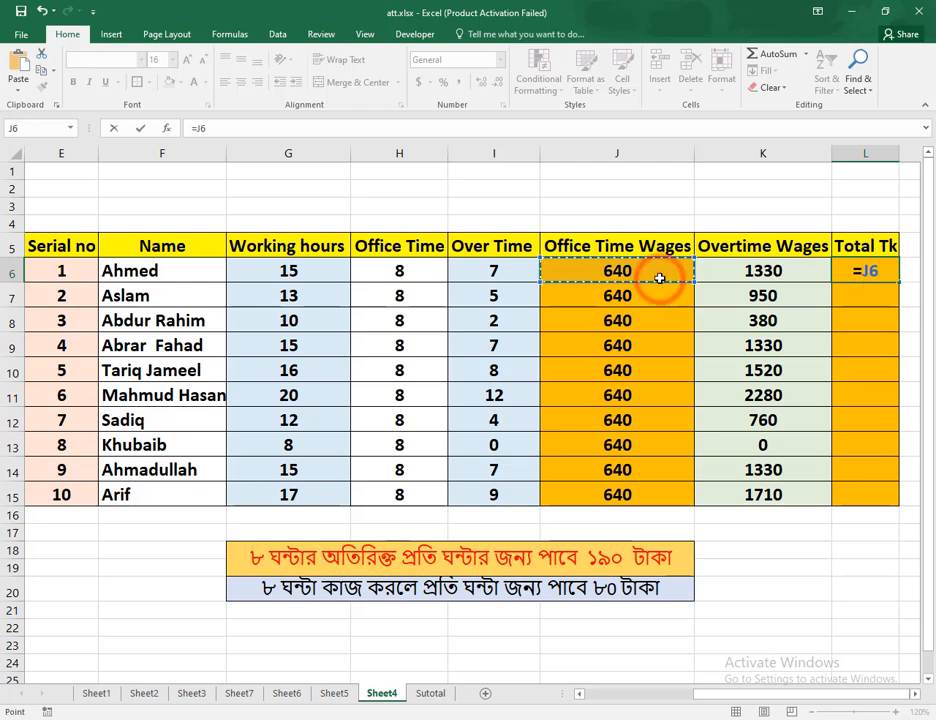
type("+")
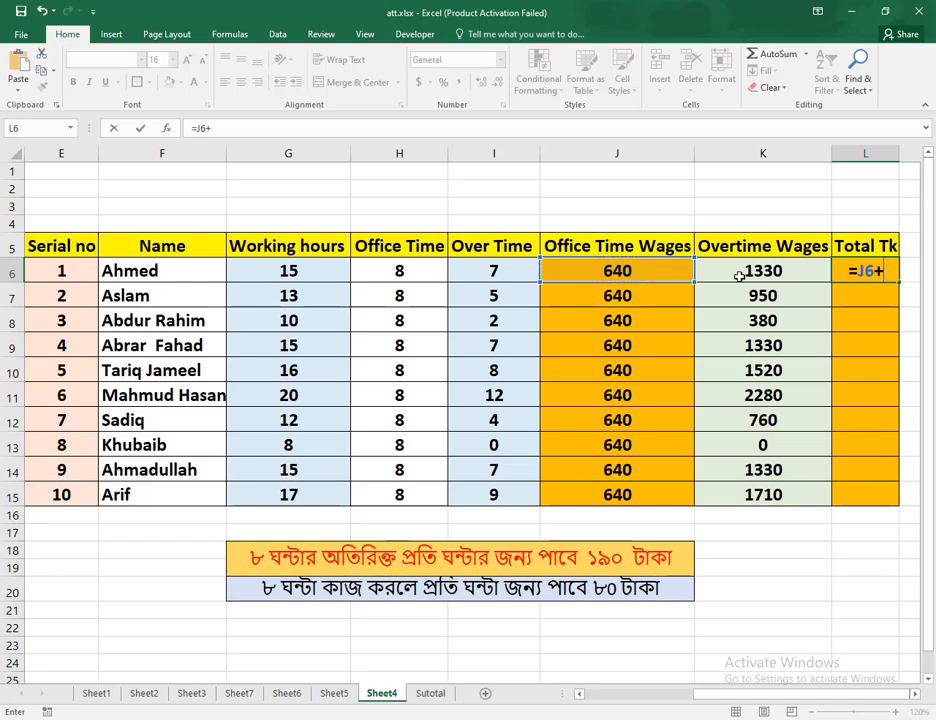
left_click(700, 268)
key("Return")
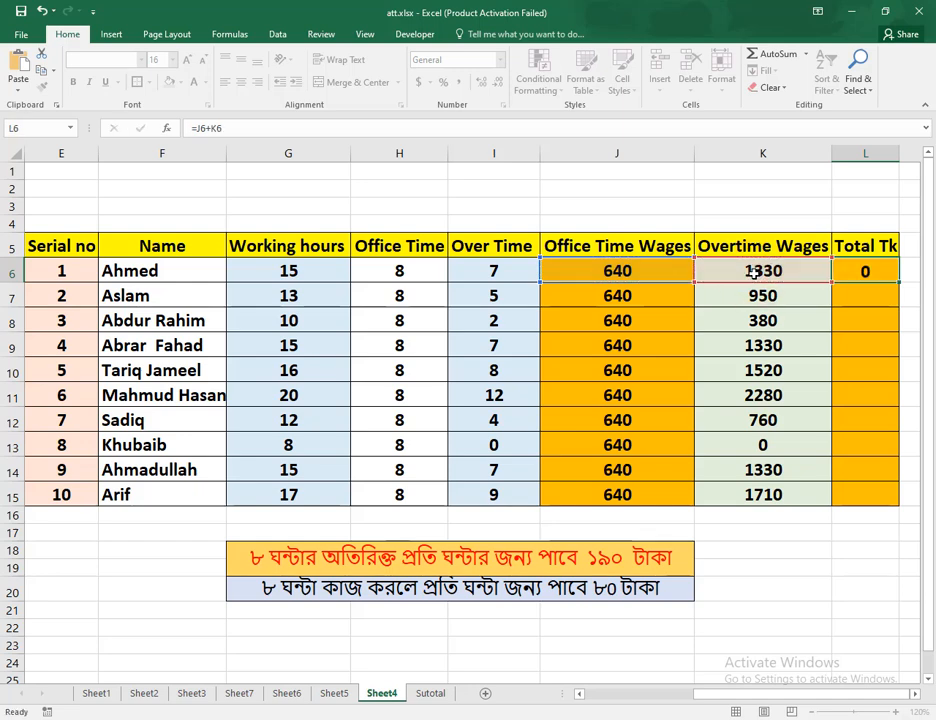
left_click(867, 272)
left_click_drag(900, 283, 898, 506)
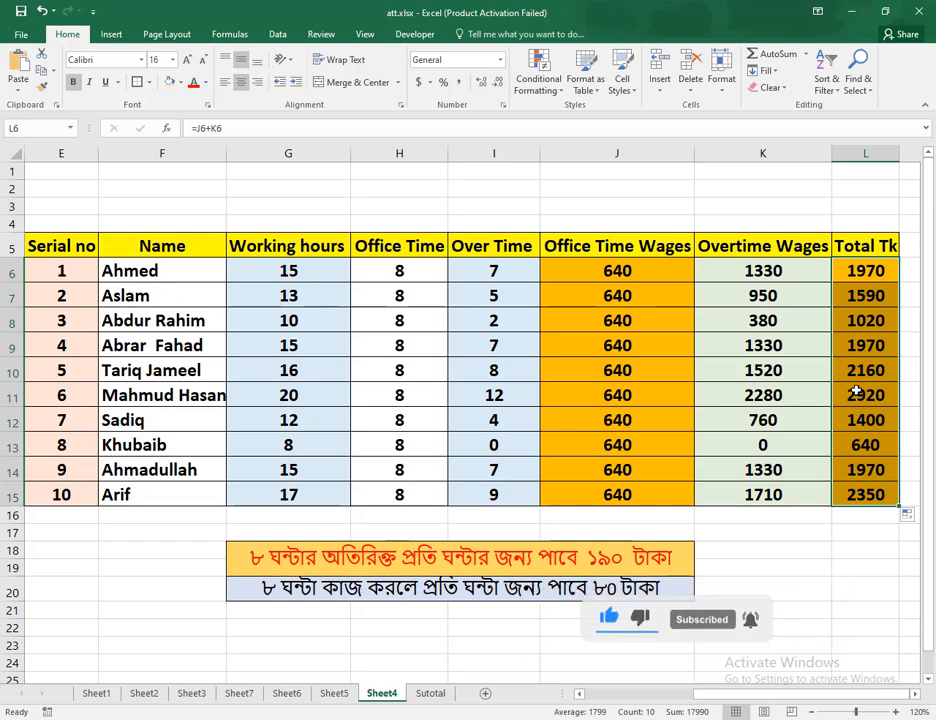
left_click(298, 277)
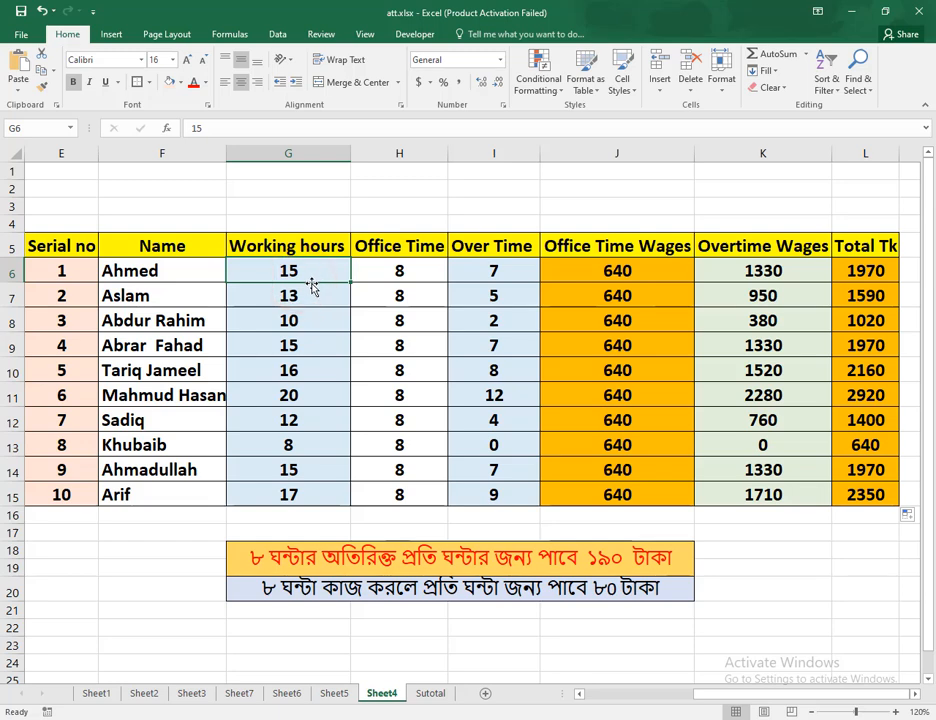